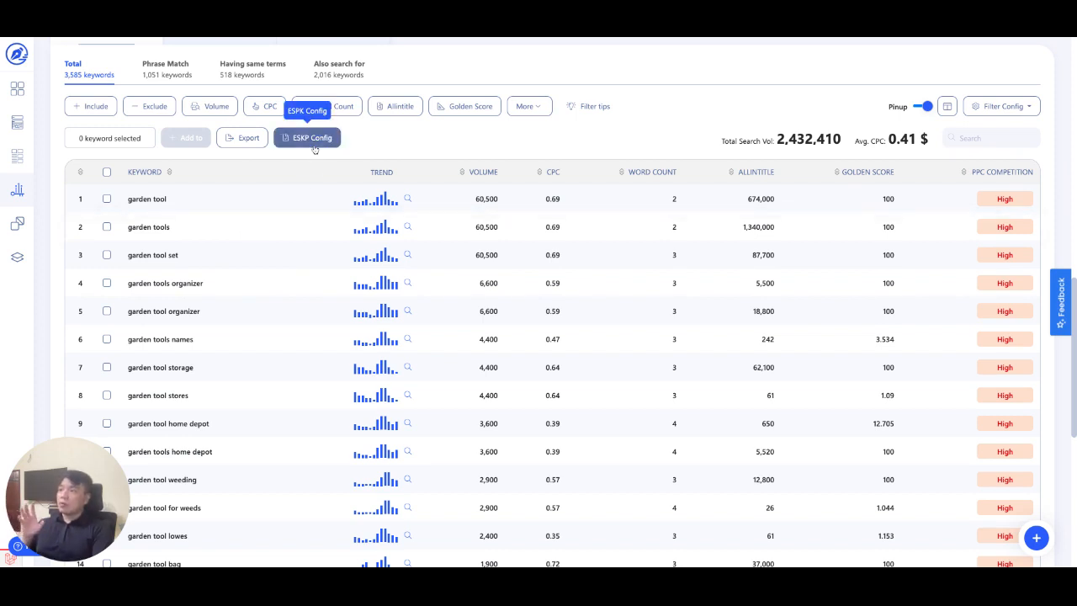
click(307, 199)
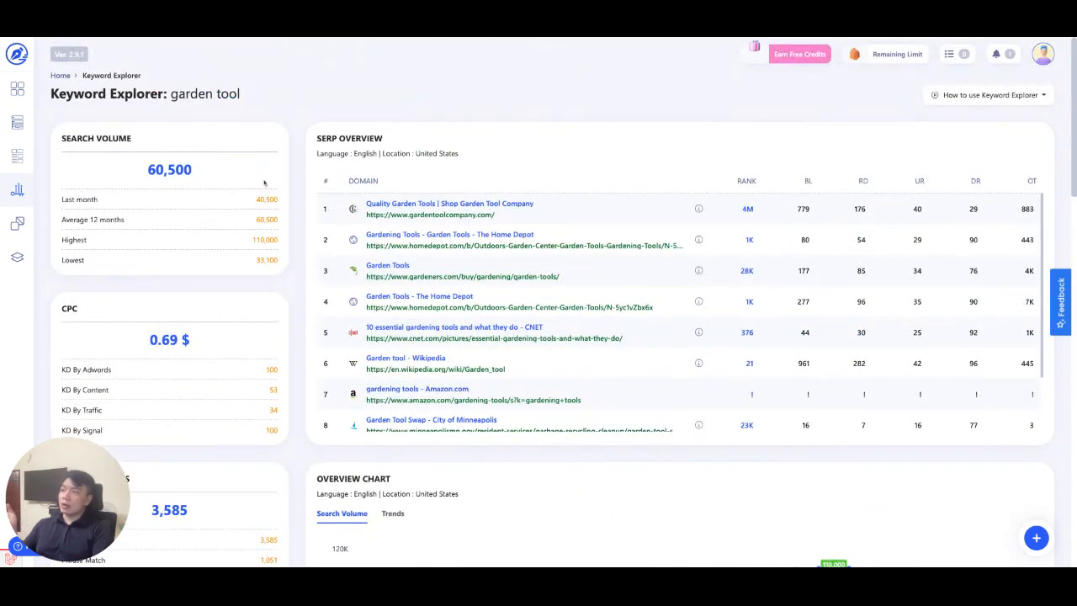
scroll(441, 266, down, 15)
scroll(441, 266, up, 12)
scroll(441, 266, down, 5)
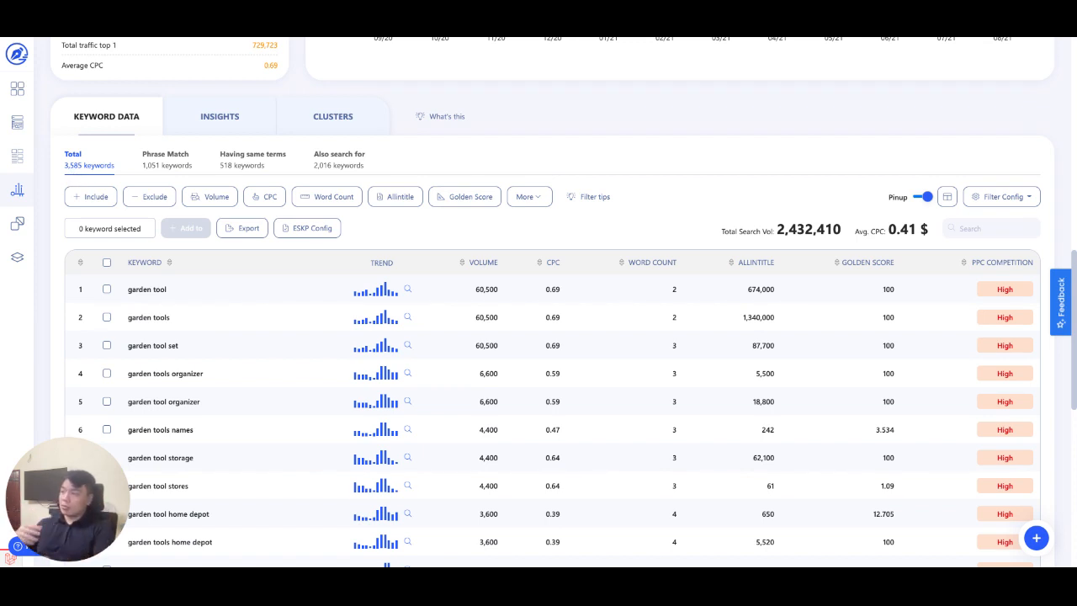
Step: Open the ESKP configuration for the garden tool keywords and set CR to 2.5% and average revenue per conversion to 20 USD
click(306, 239)
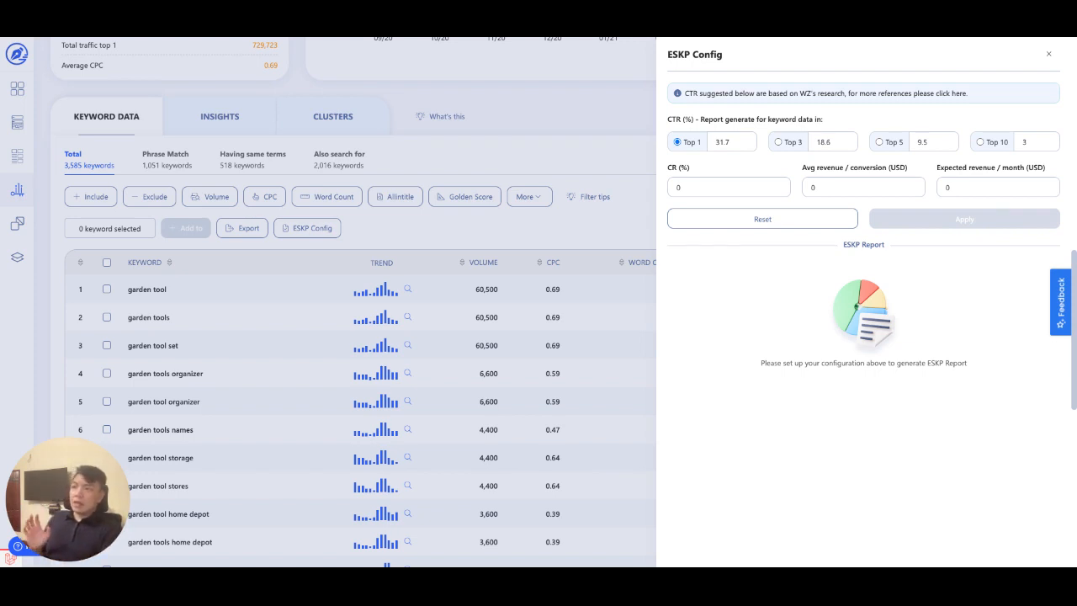
click(724, 188)
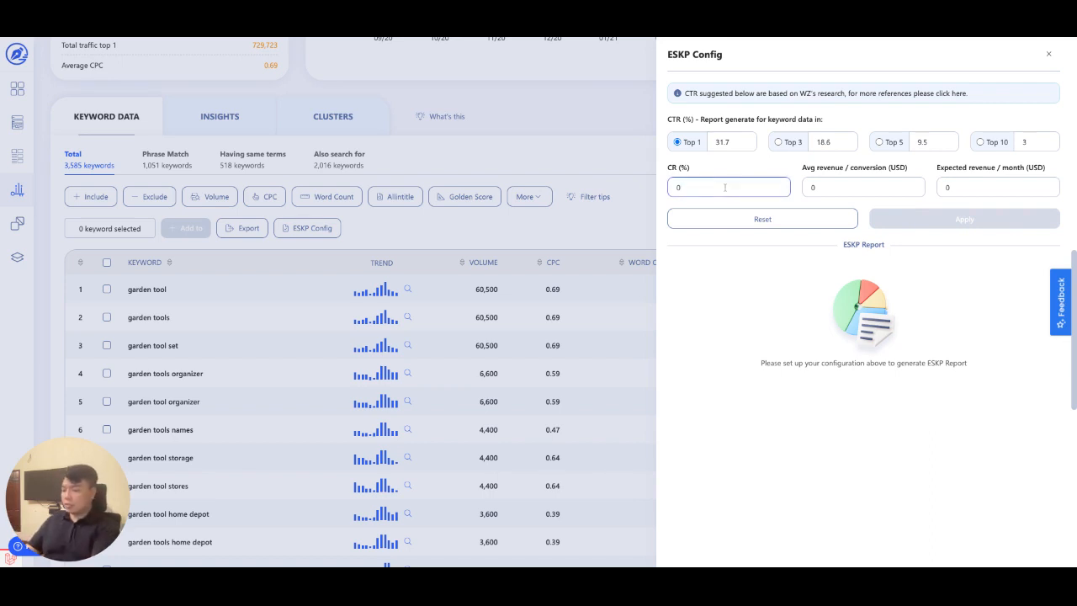
text(2.5)
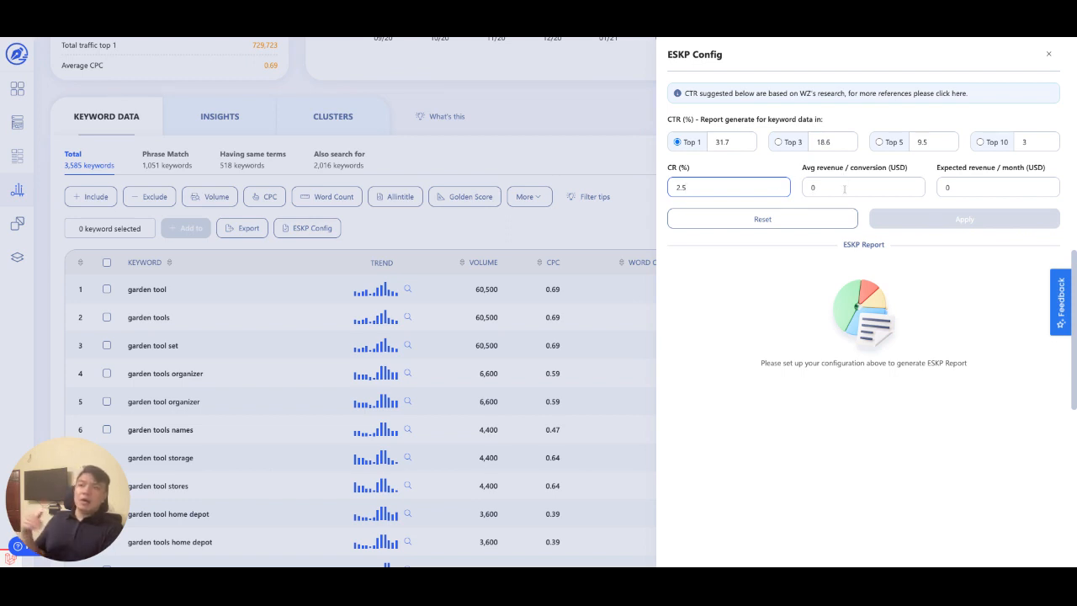
click(870, 187)
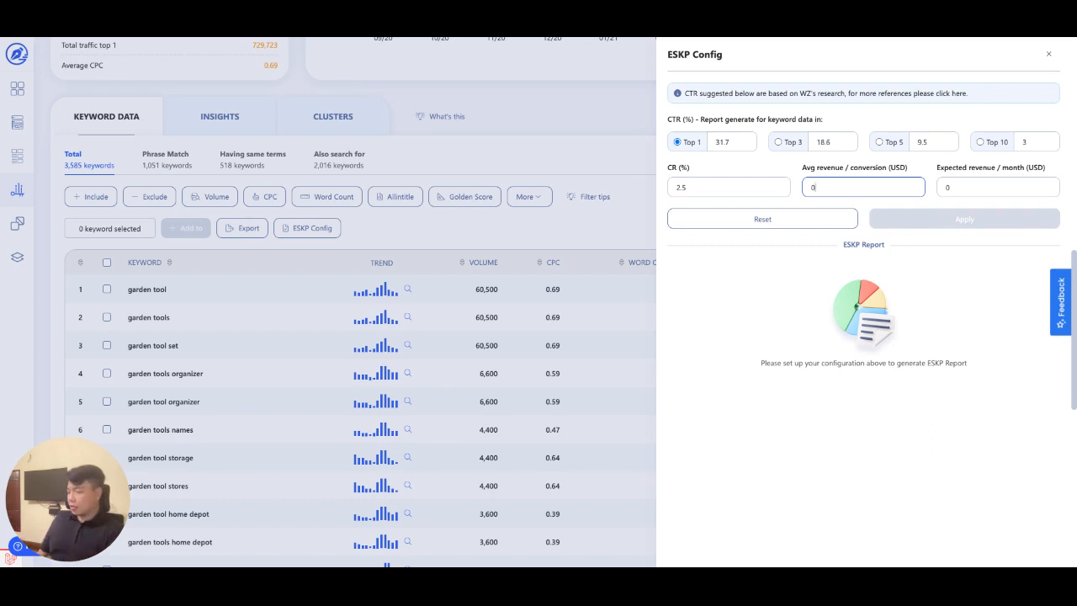
key(BackSpace)
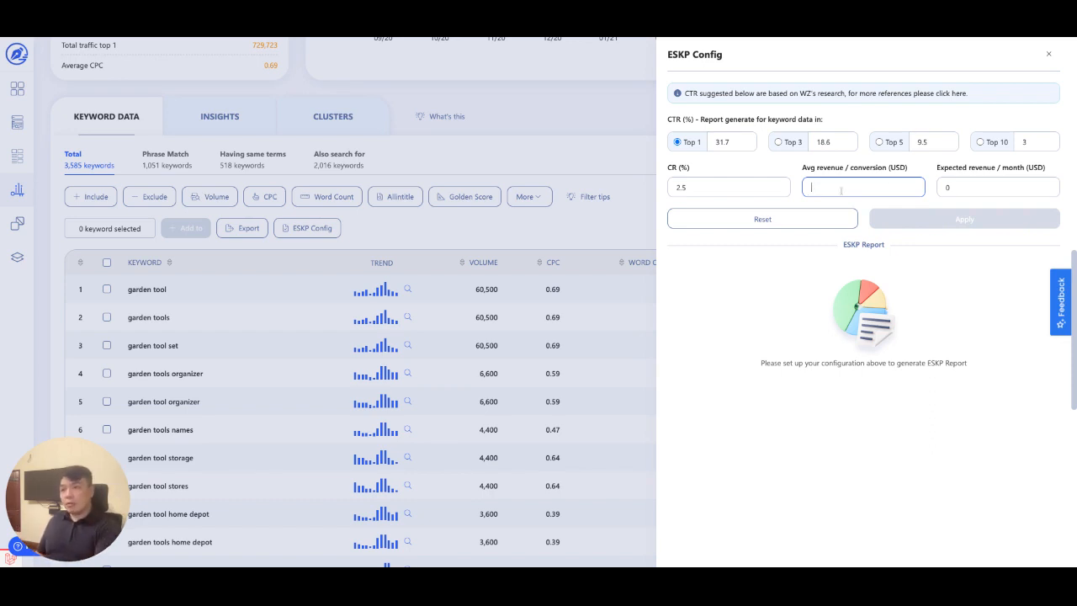
text(20)
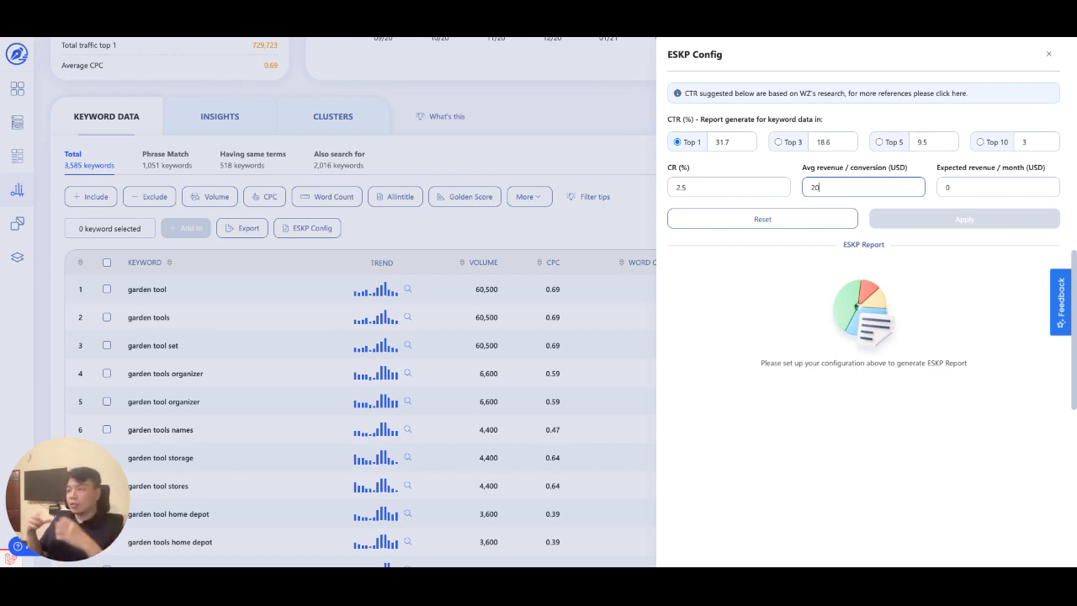
Step: Set the expected revenue per month to 20,000 USD in the ESKP configuration
click(984, 184)
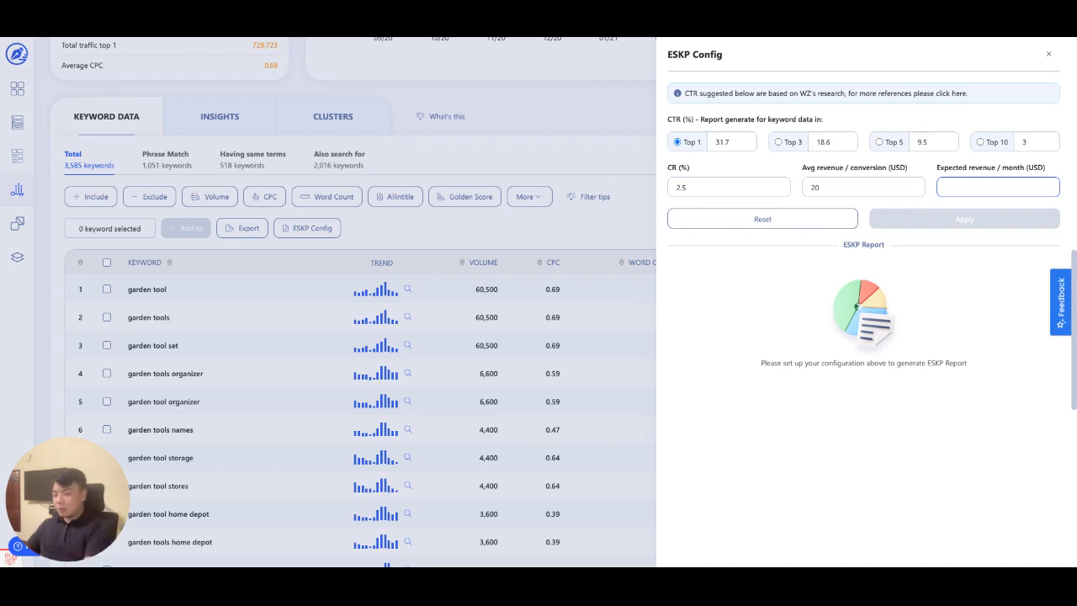
text(1000)
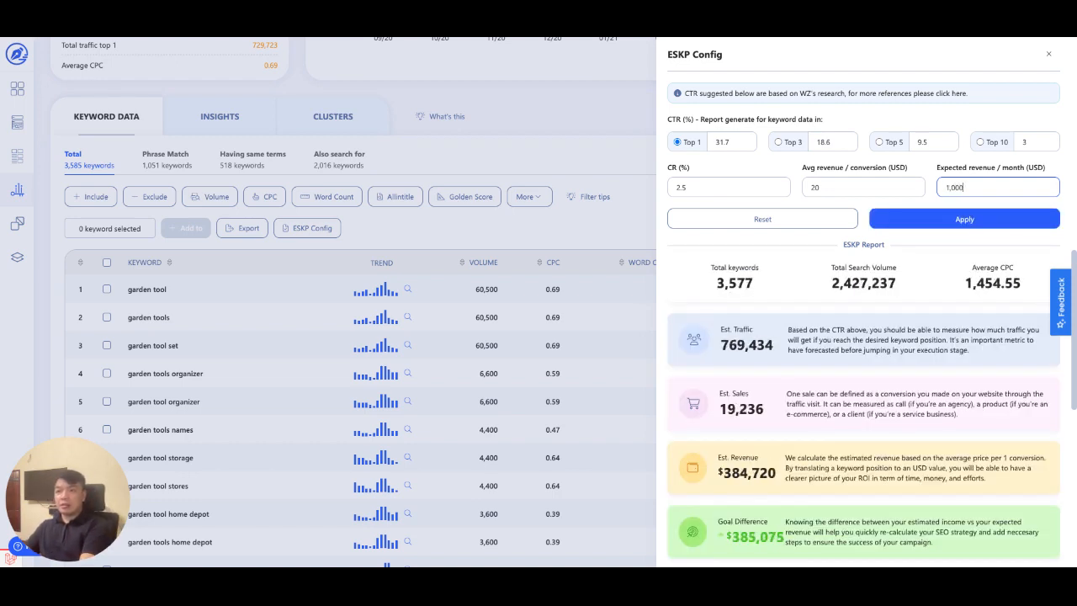
key(BackSpace)
key(BackSpace)
key(BackSpace)
key(BackSpace)
text(20000)
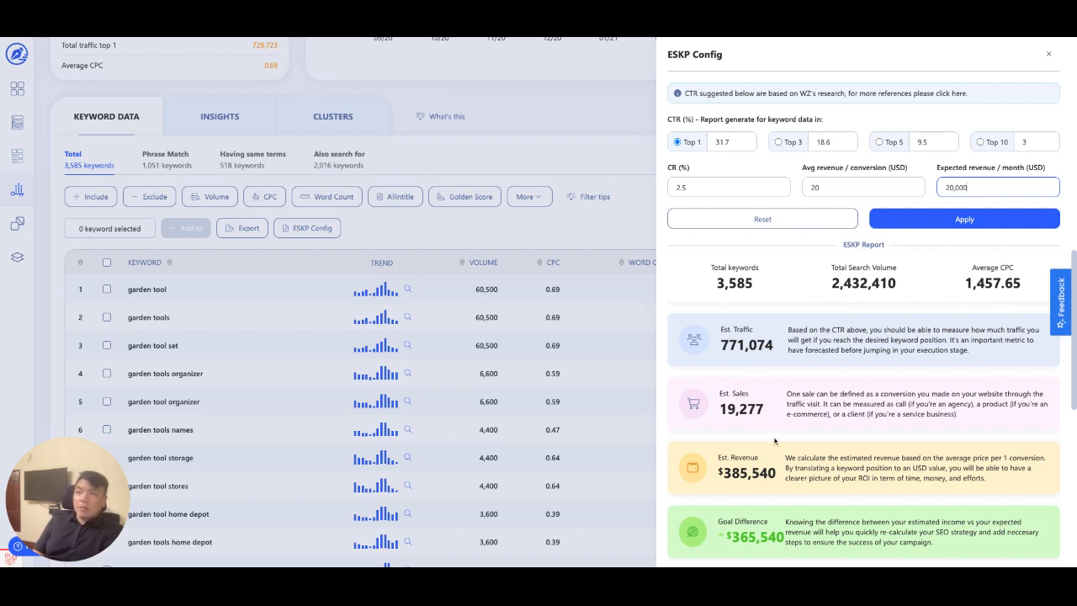
Step: Preview the ESKP report for Top 3 and Top 10, and apply the configuration with the Top 10 CTR
click(779, 142)
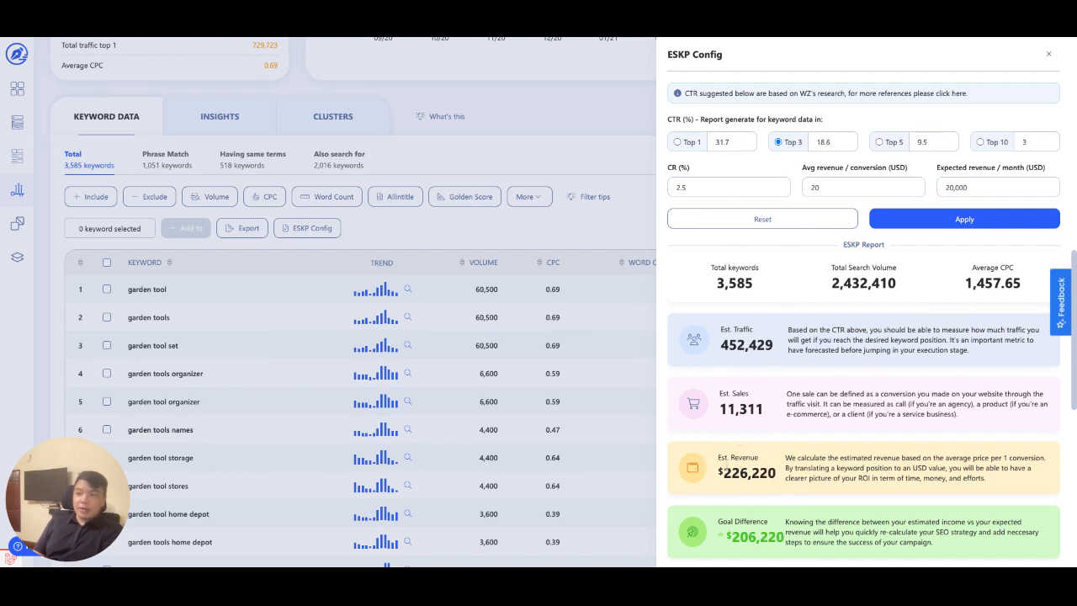
click(979, 142)
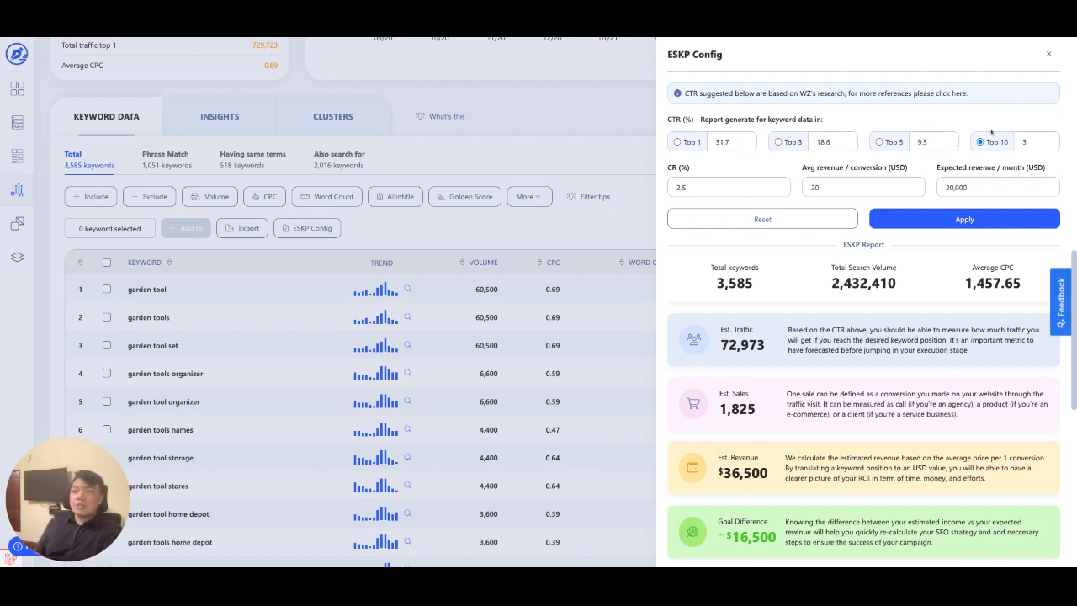
click(965, 219)
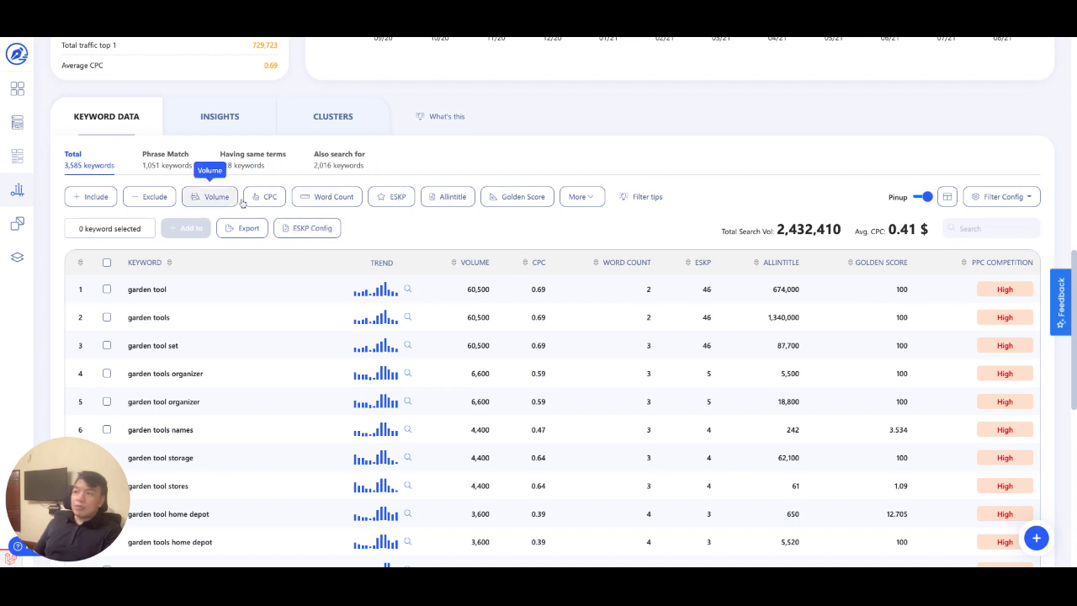
click(144, 205)
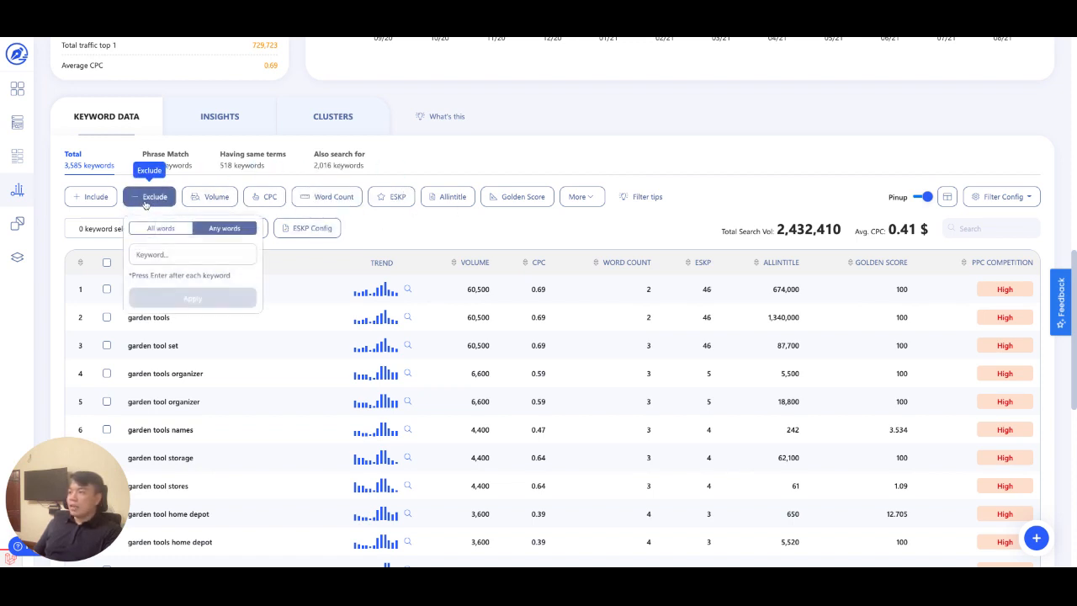
click(148, 197)
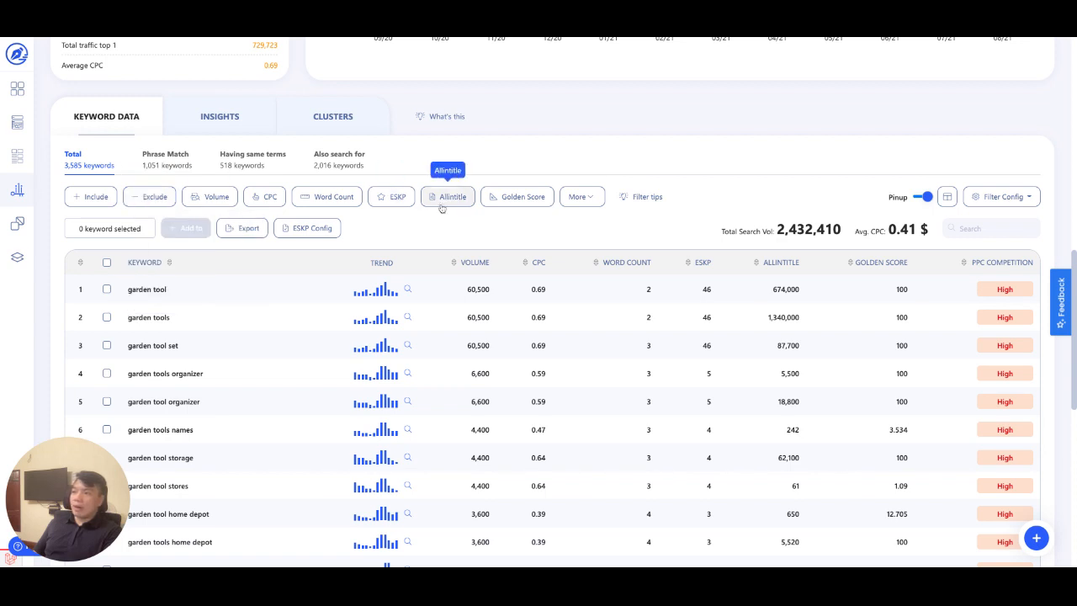
click(524, 204)
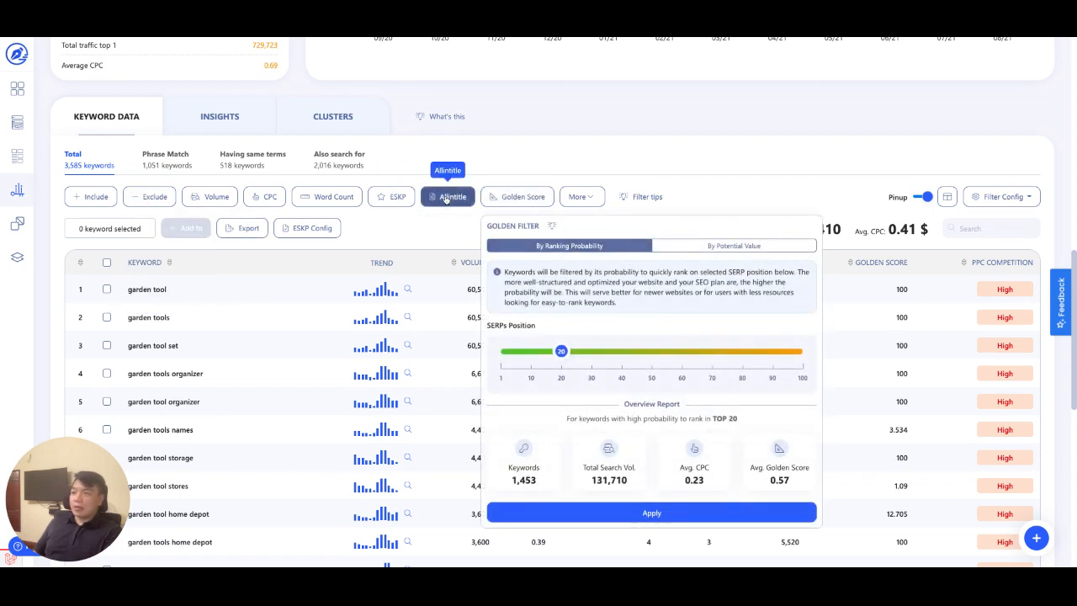
Step: Filter the keywords to a maximum Allintitle of 10 and briefly select all results to check their combined figures
click(446, 198)
click(513, 231)
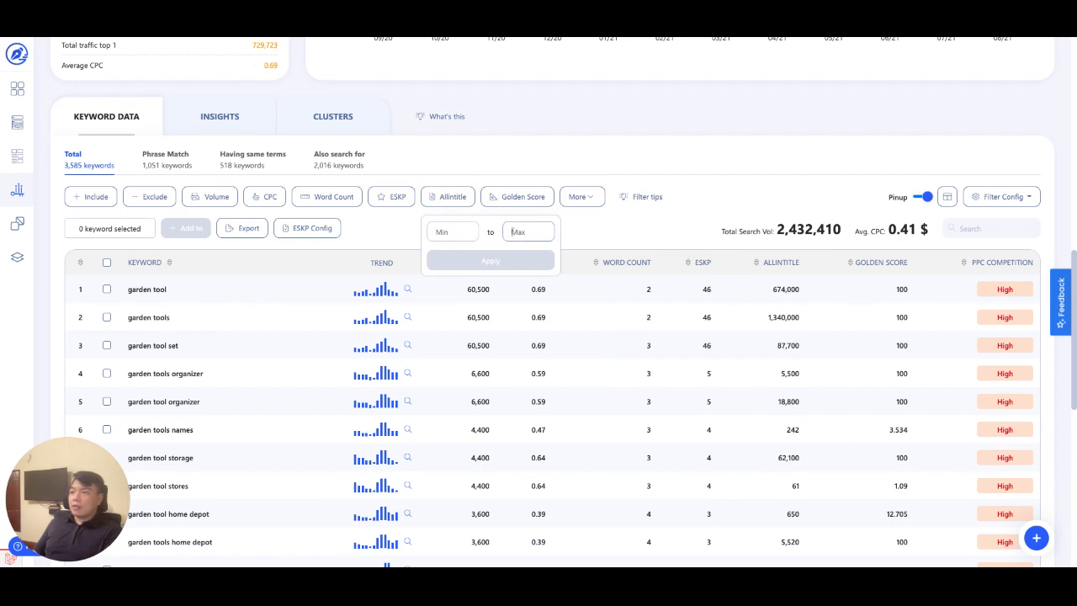
click(452, 232)
click(527, 231)
text(10)
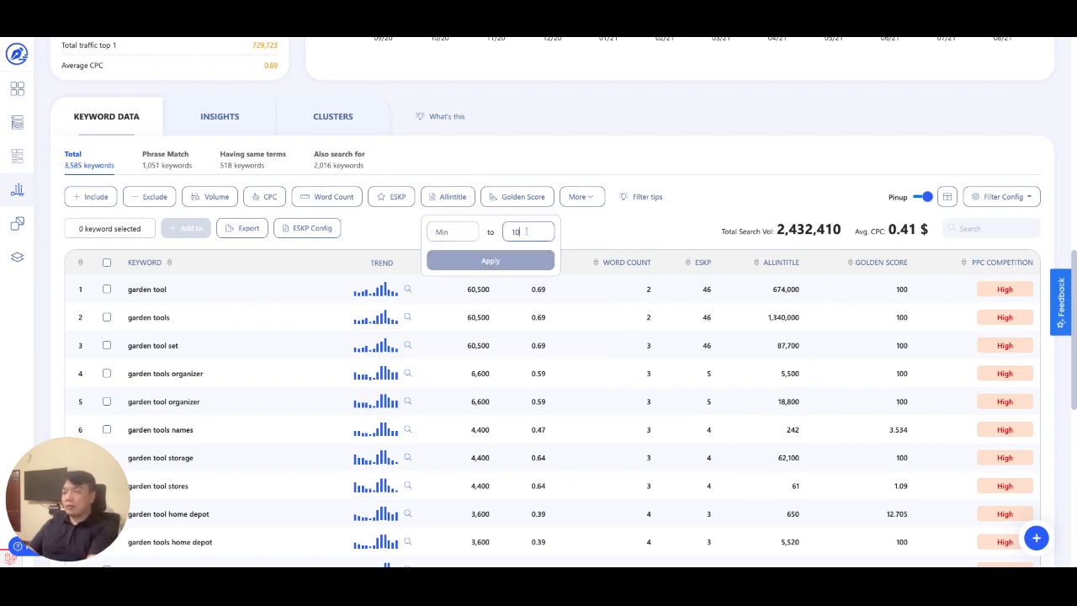
click(520, 266)
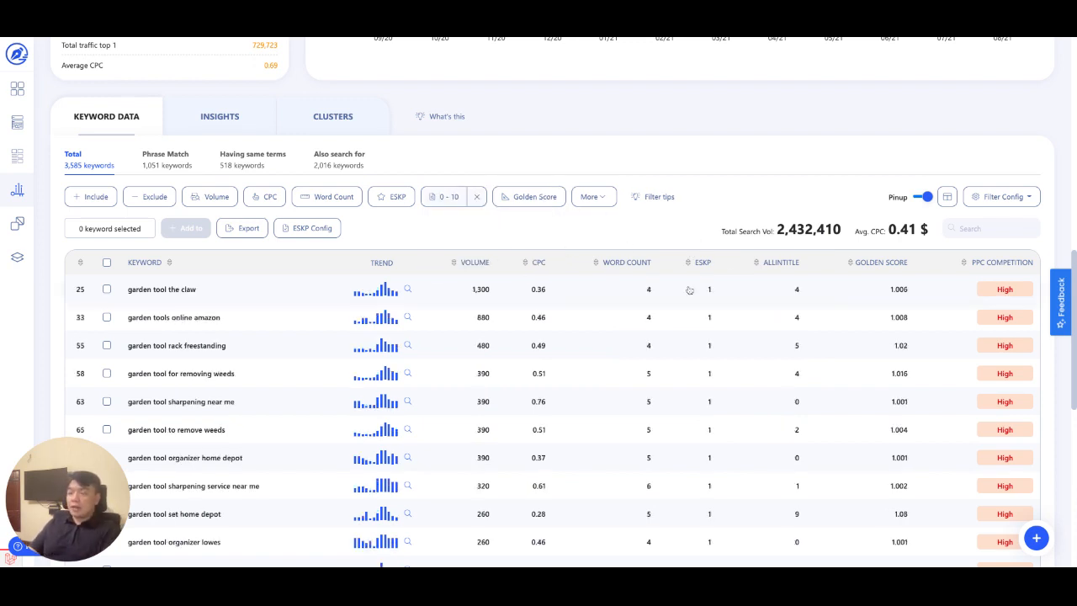
click(106, 263)
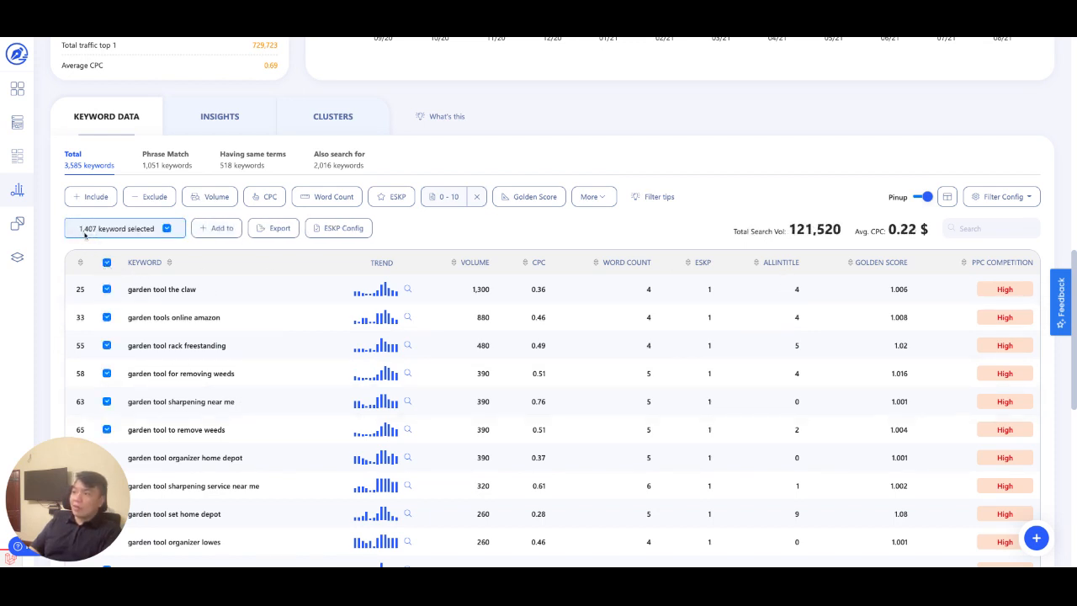
click(106, 263)
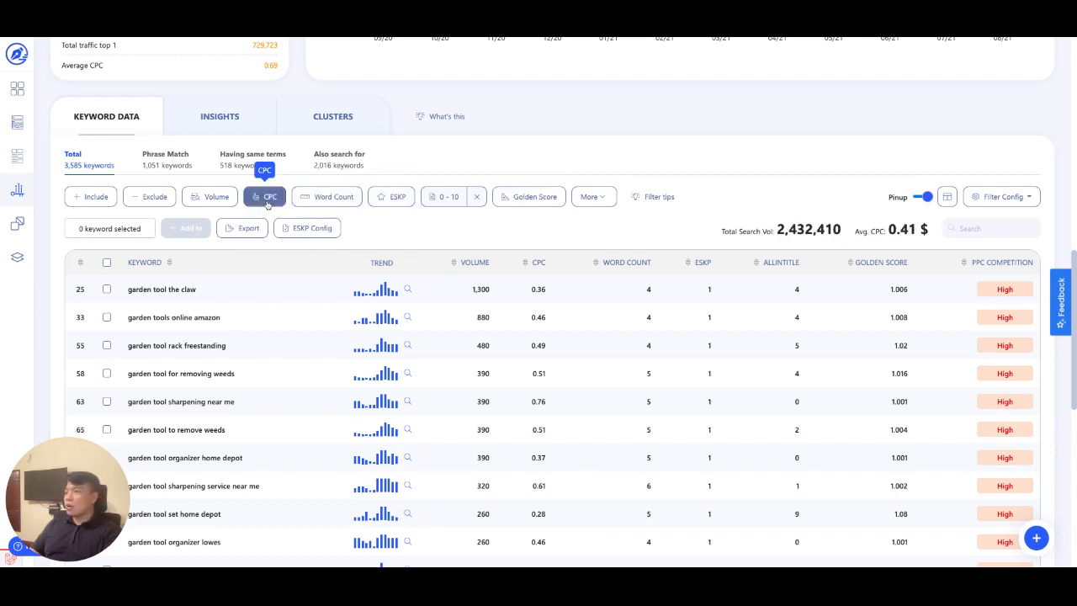
Step: Filter the keywords further to a minimum search volume of 100
click(210, 197)
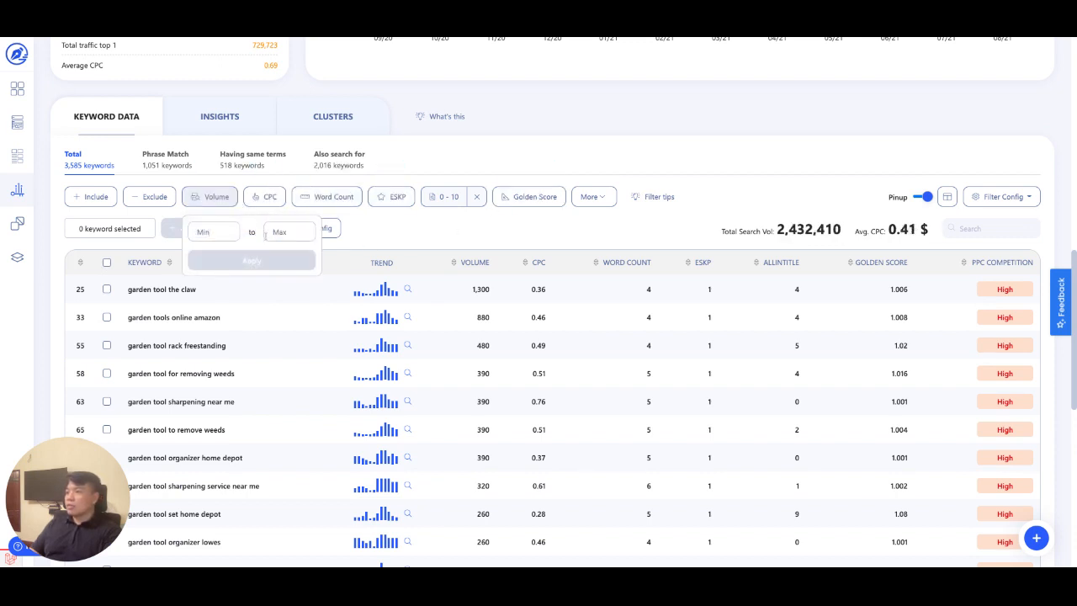
click(218, 232)
text(100)
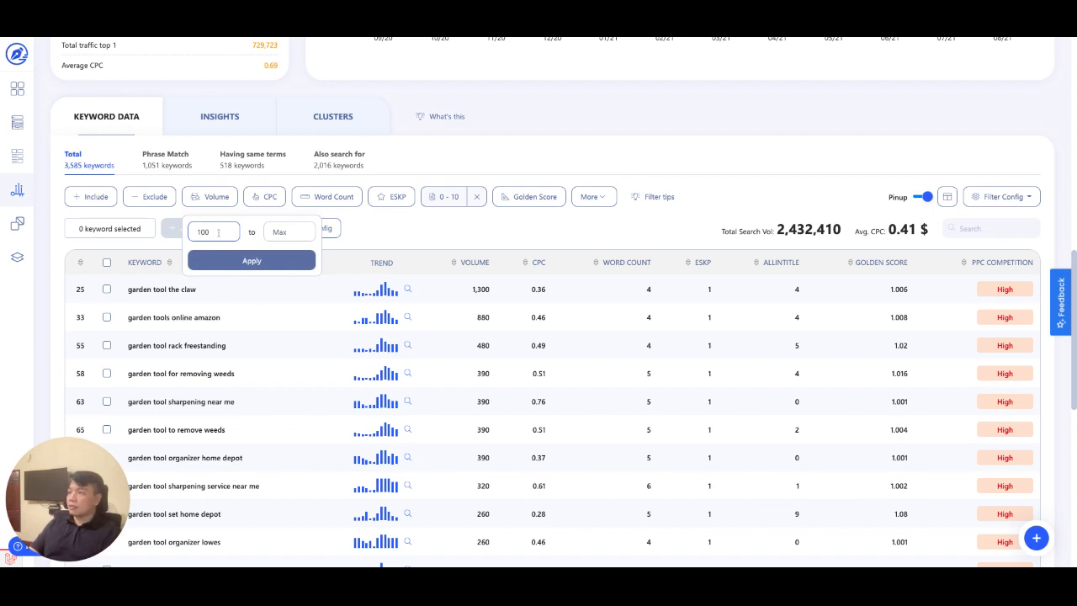
click(252, 261)
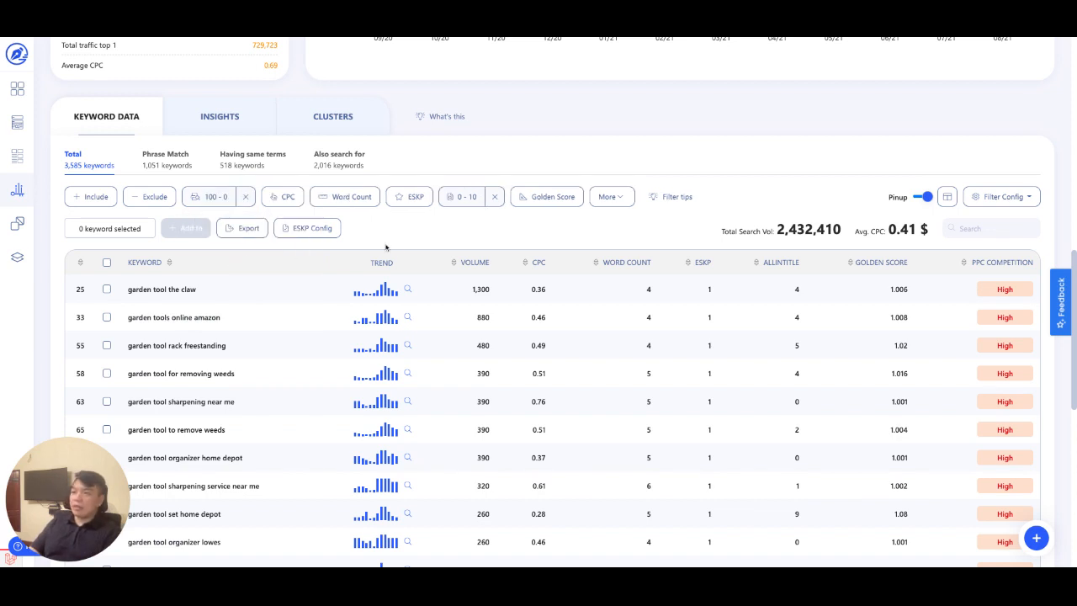
Step: Select all the filtered keywords and add them to a new keyword list named "test"
click(106, 262)
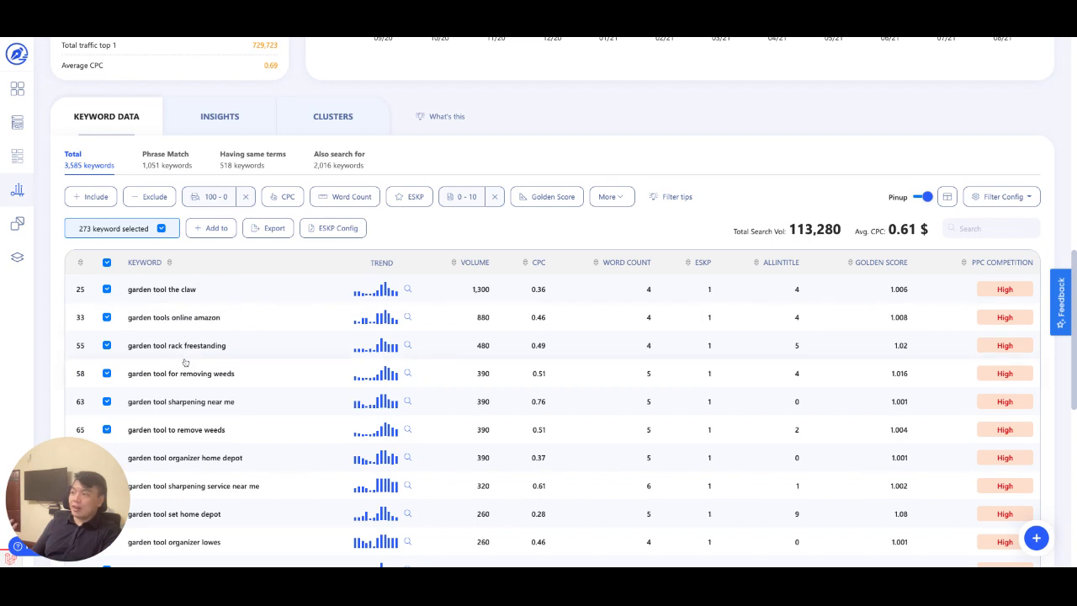
click(216, 228)
click(244, 258)
click(513, 321)
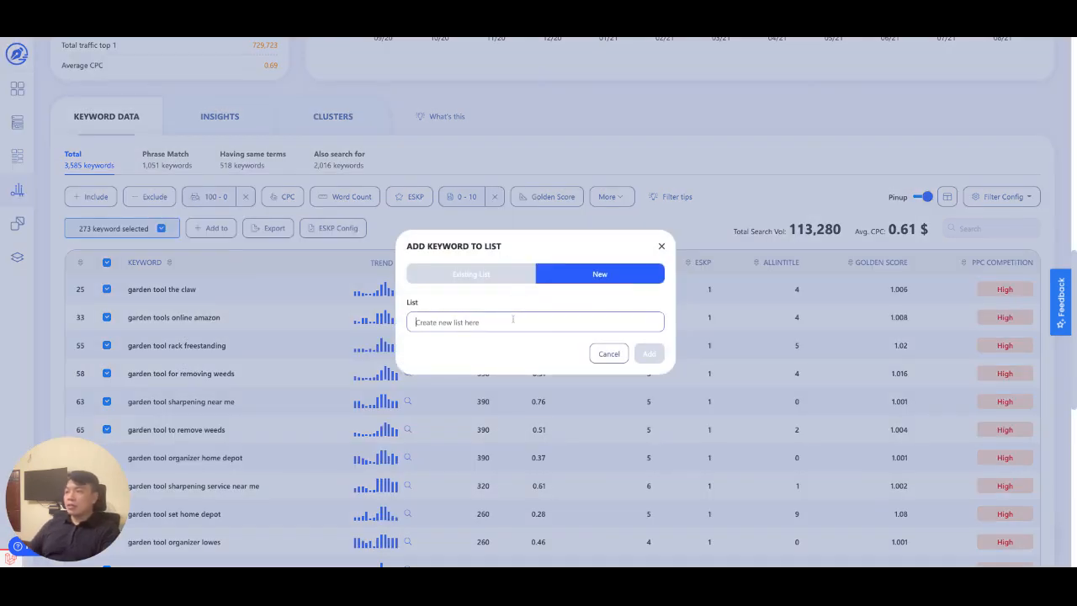
text(test)
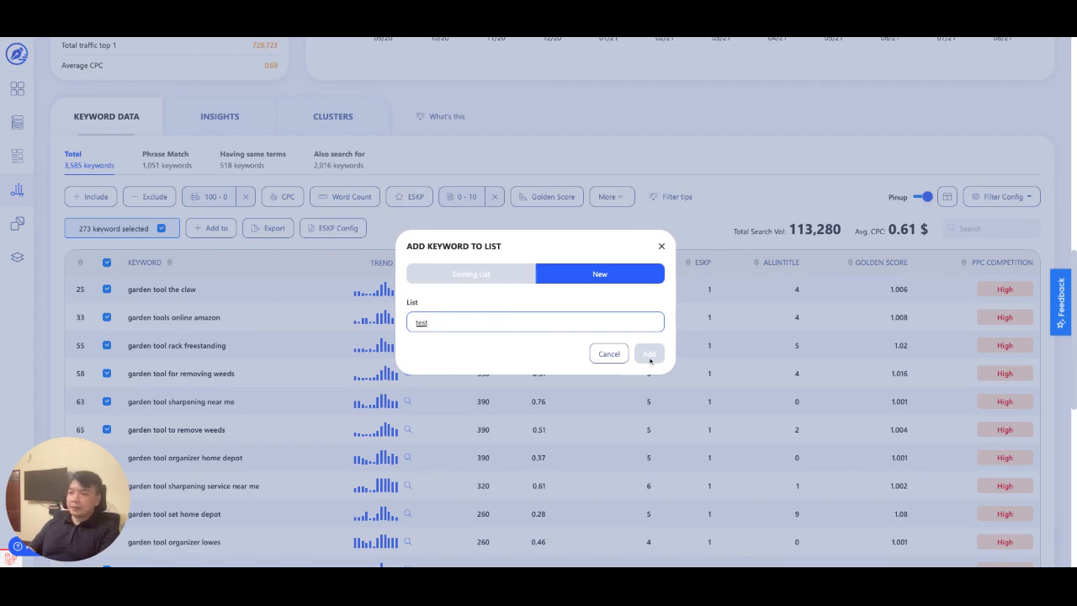
click(649, 354)
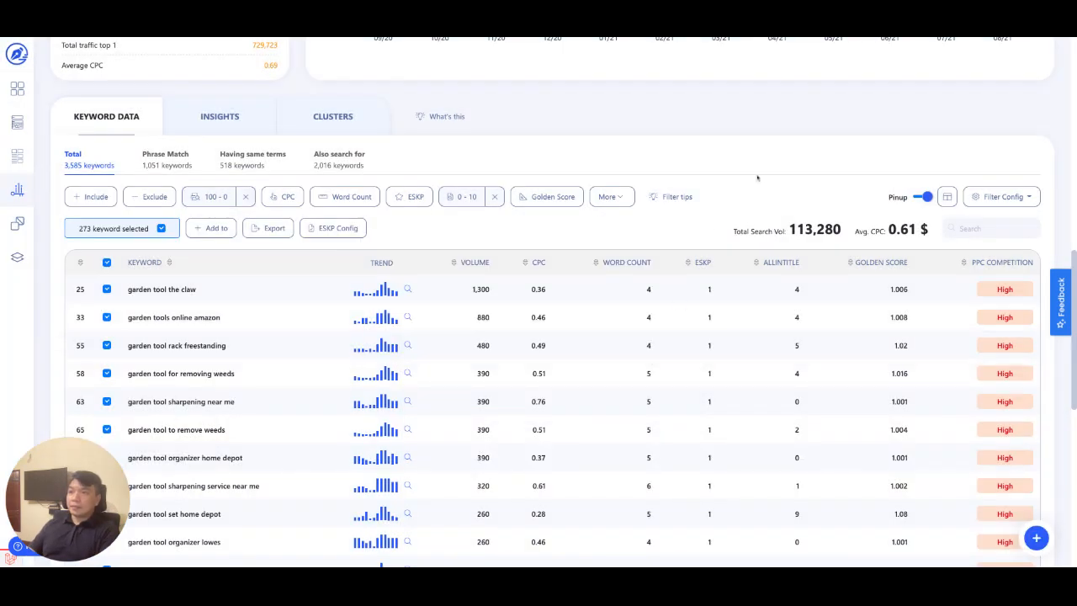
Step: Open the "test" keyword list and bring up its ESKP report
click(952, 54)
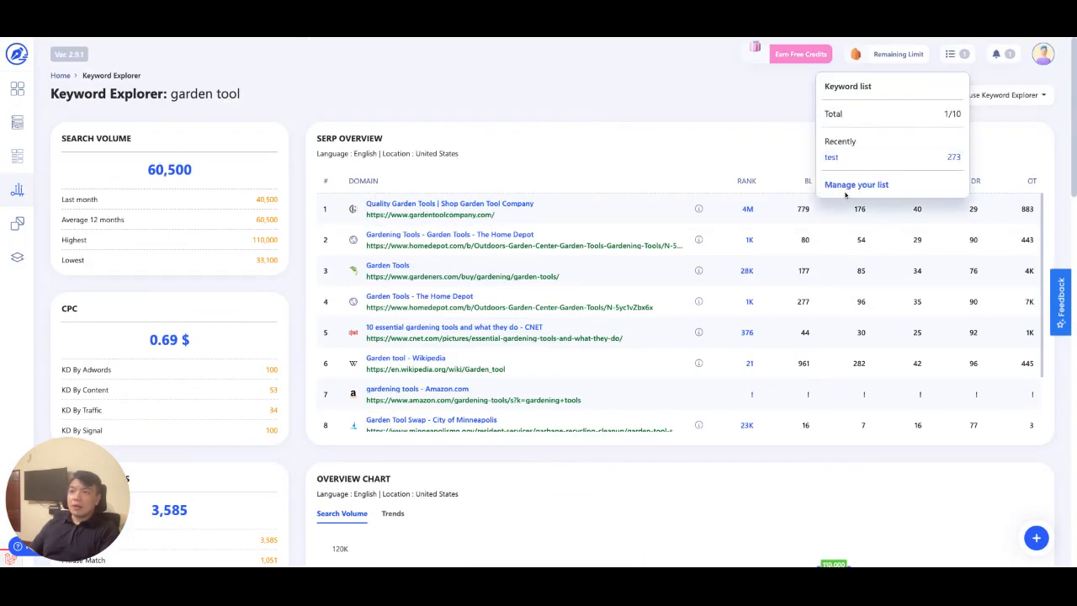
click(832, 157)
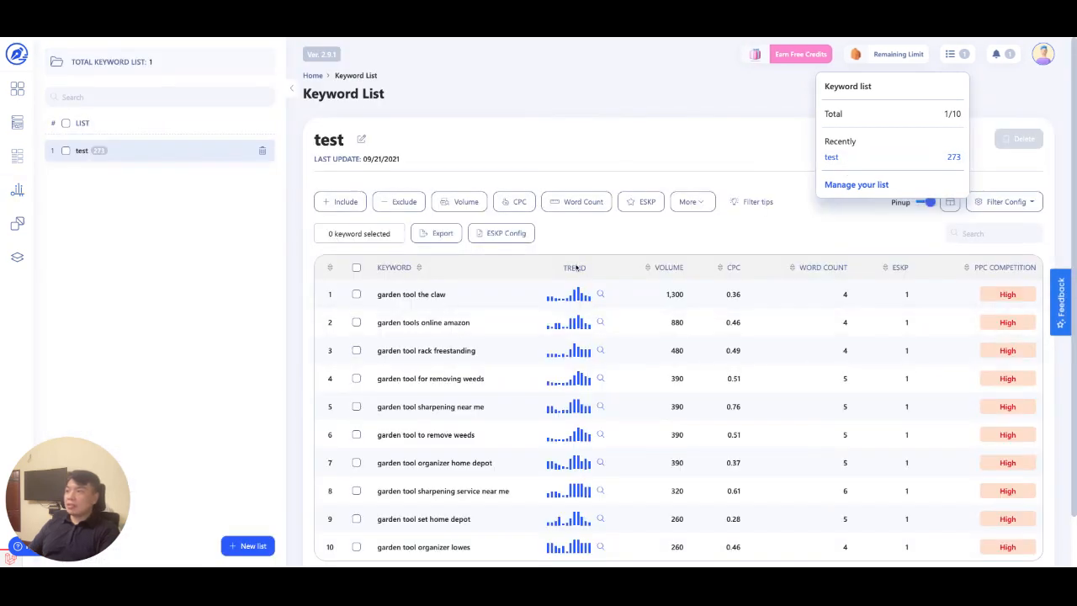
click(504, 233)
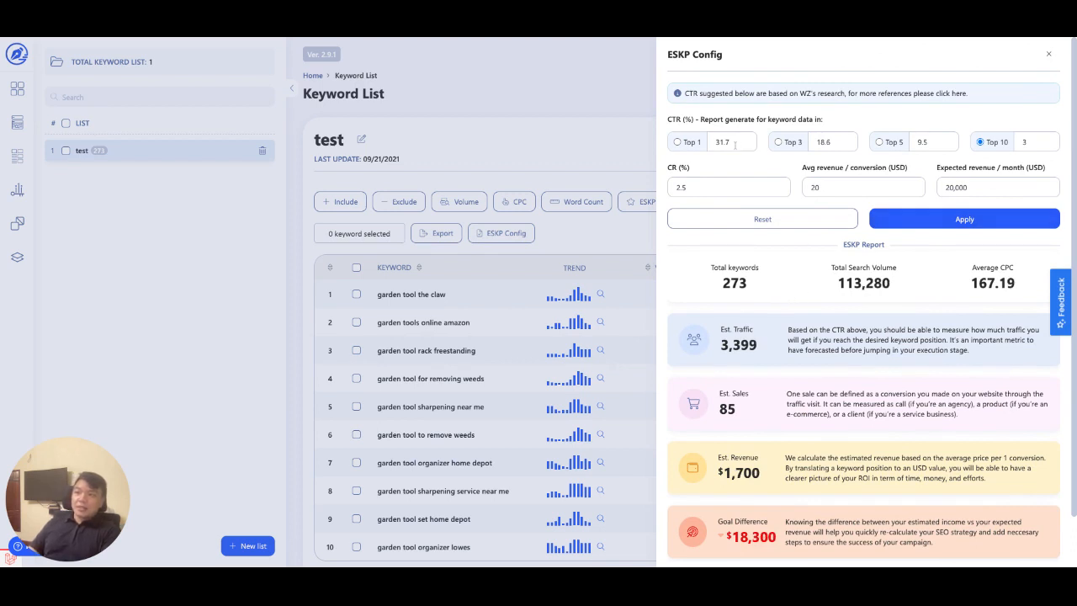
Step: Compare the list's estimated traffic, sales and revenue for the Top 1, Top 3 and Top 5 positions
click(678, 143)
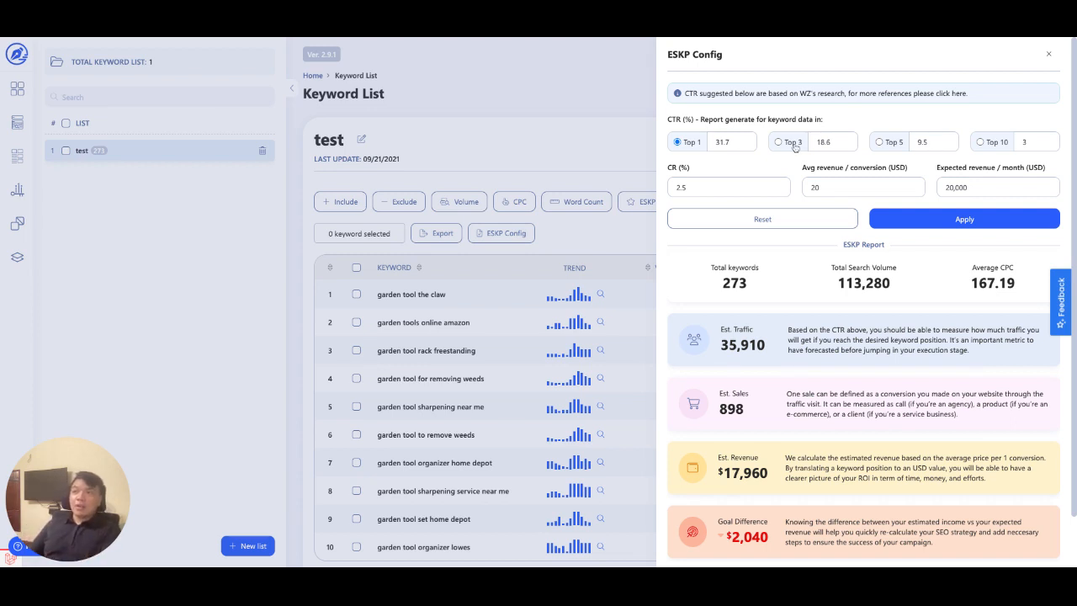
click(778, 142)
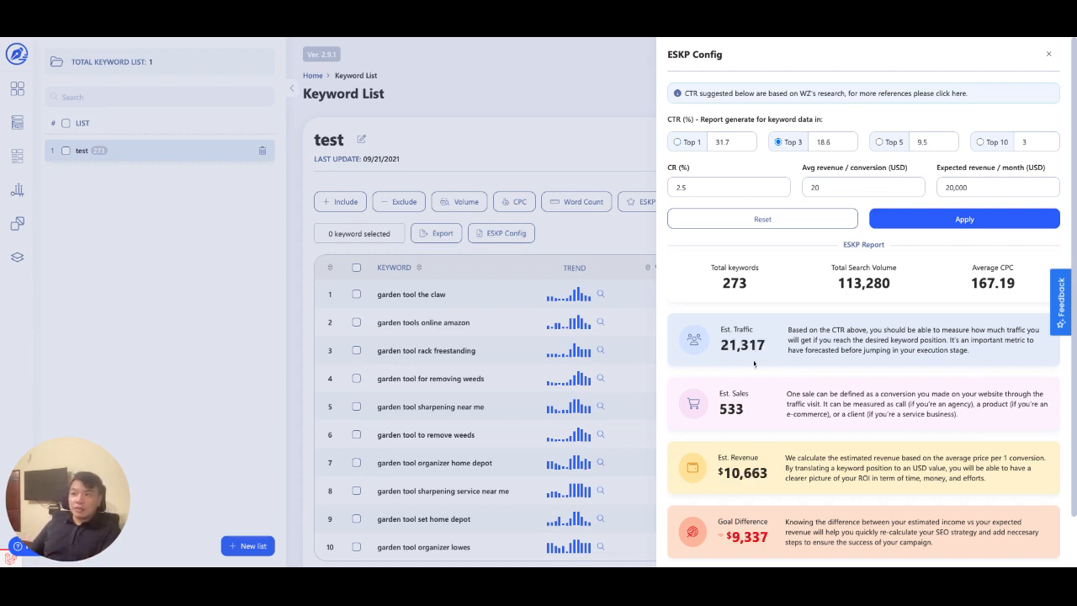
click(880, 143)
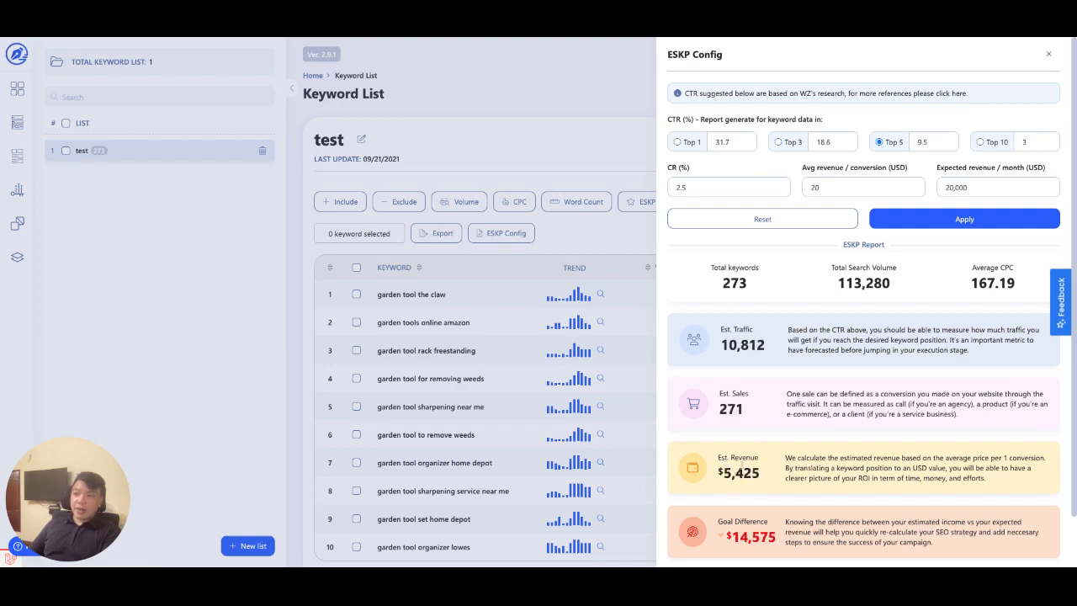